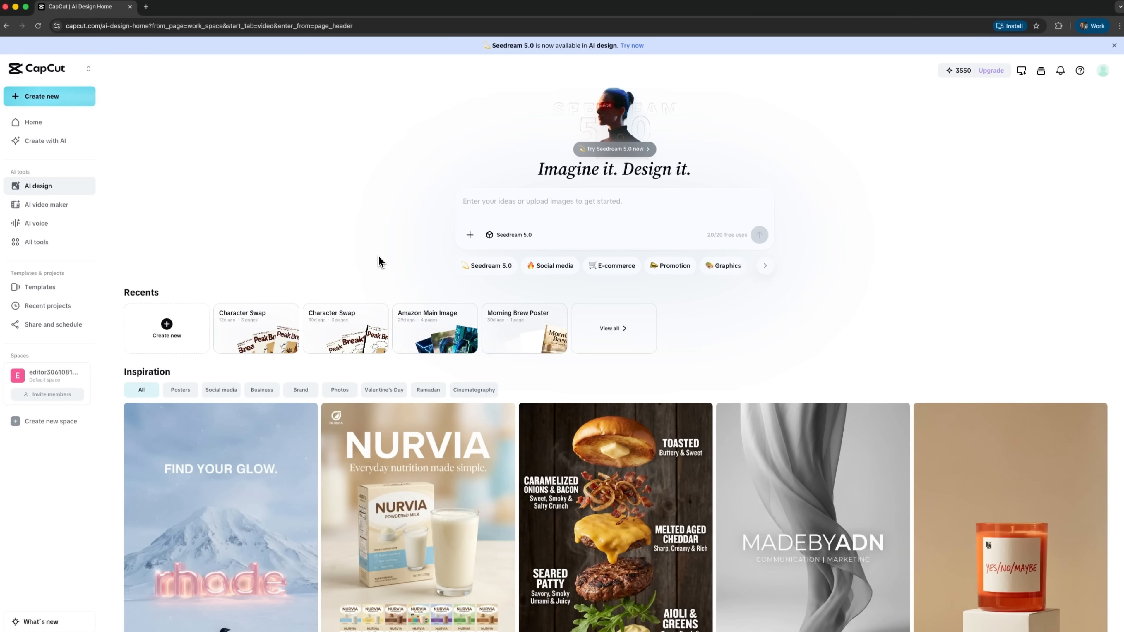
Step: Browse the inspiration gallery for poster and advertisement designs
{"action": "scroll", "coordinate": [392, 293], "scroll_direction": "down", "scroll_amount": 10}
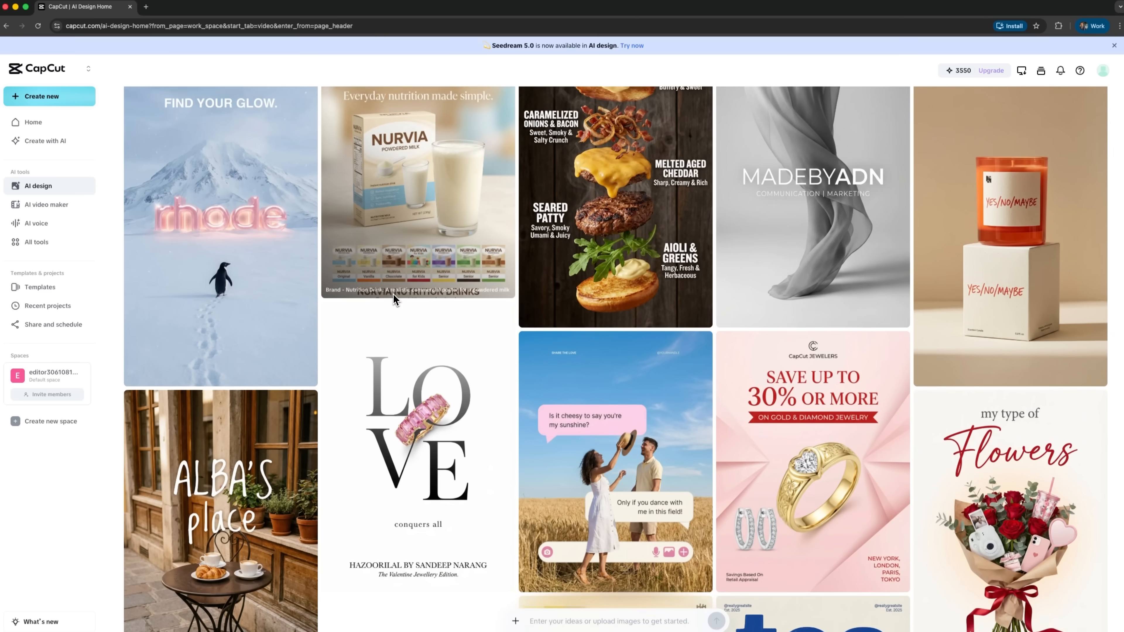
{"action": "scroll", "coordinate": [393, 293], "scroll_direction": "down", "scroll_amount": 10}
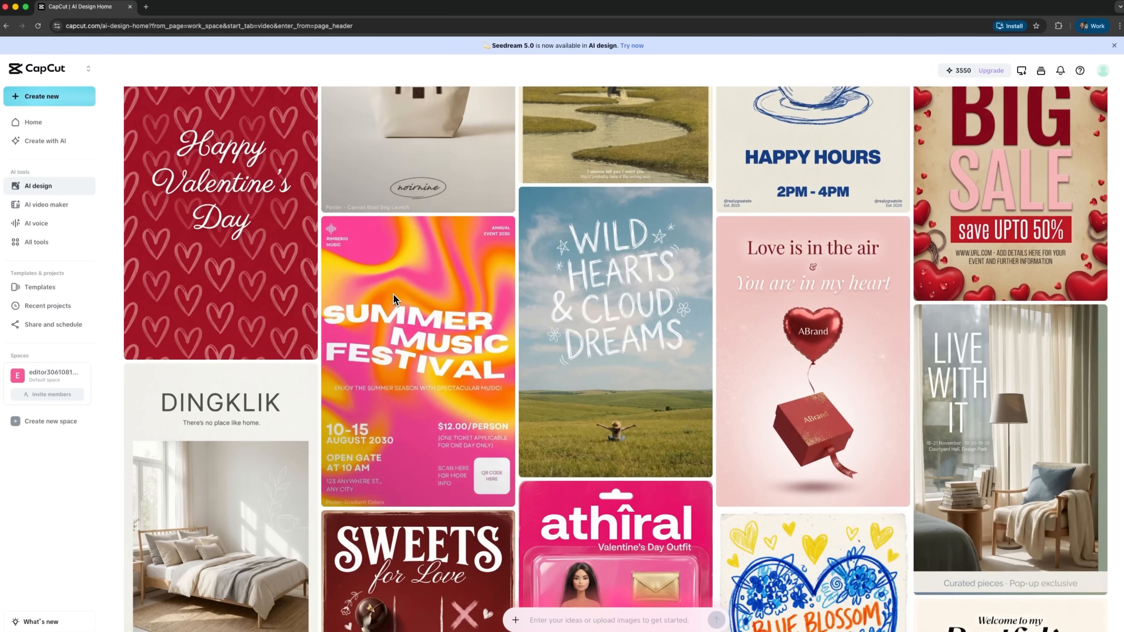
{"action": "scroll", "coordinate": [393, 297], "scroll_direction": "down", "scroll_amount": 10}
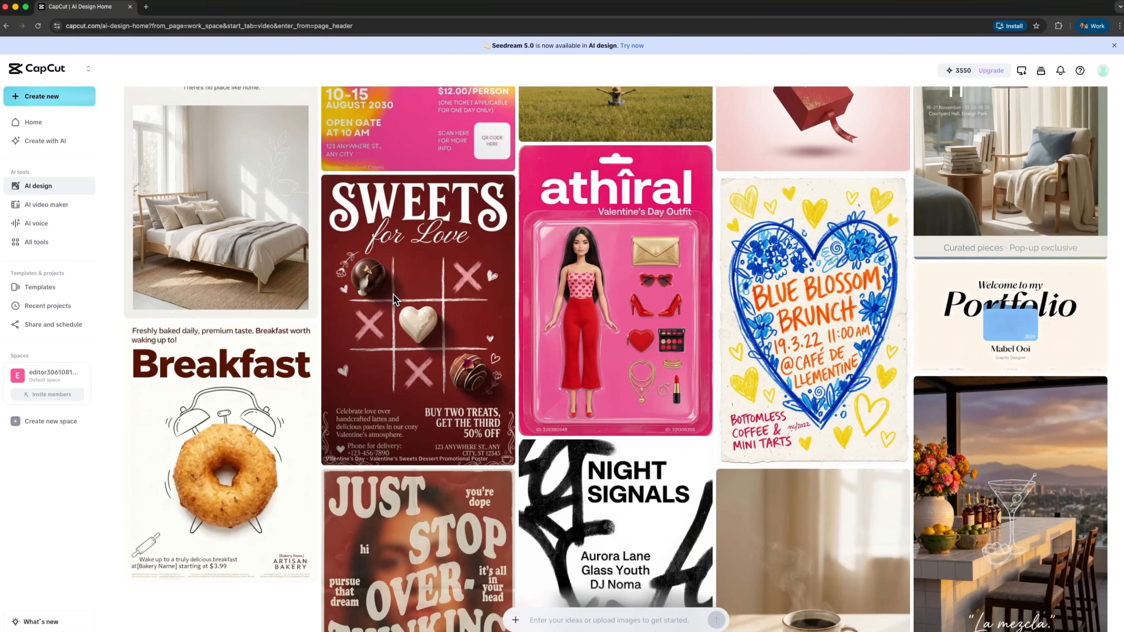
{"action": "scroll", "coordinate": [395, 299], "scroll_direction": "down", "scroll_amount": 10}
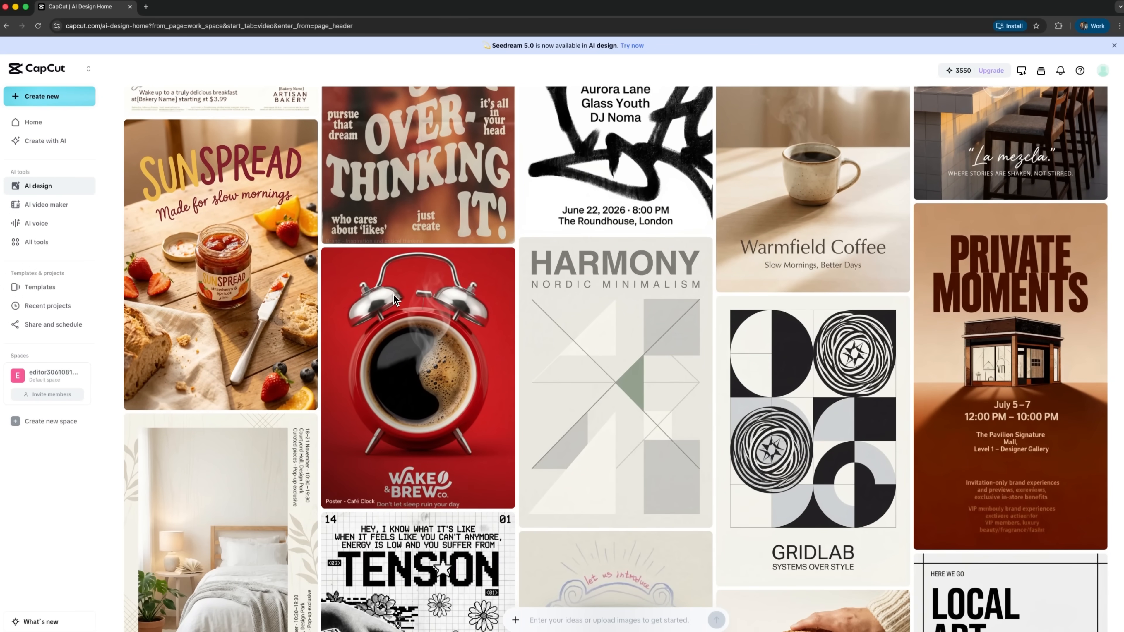
{"action": "scroll", "coordinate": [393, 295], "scroll_direction": "down", "scroll_amount": 6}
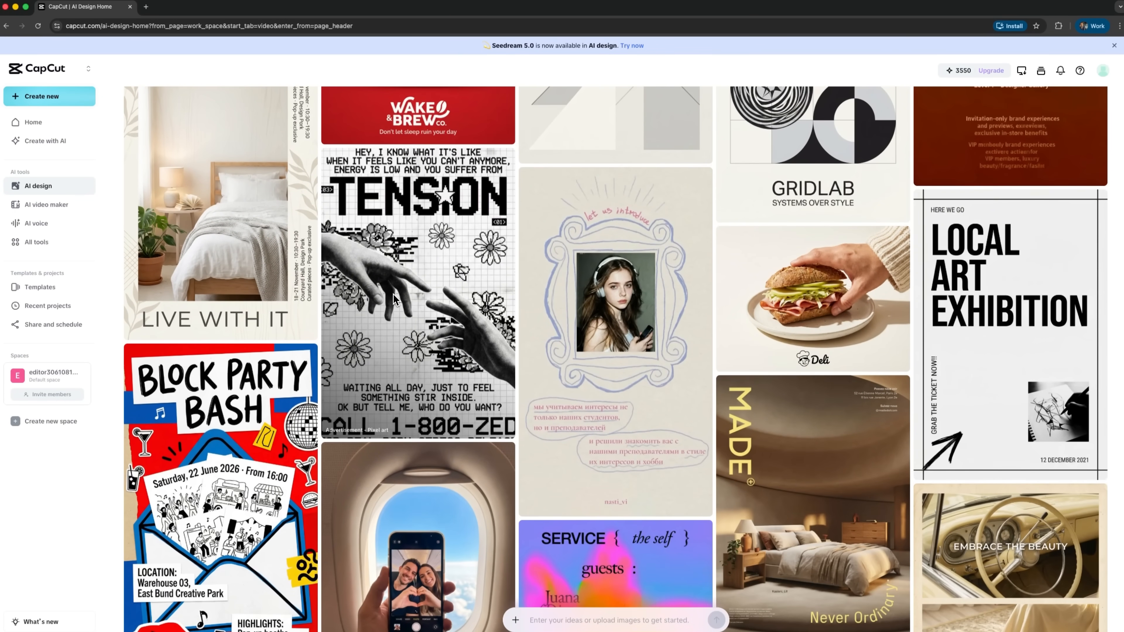
{"action": "scroll", "coordinate": [393, 295], "scroll_direction": "down", "scroll_amount": 5}
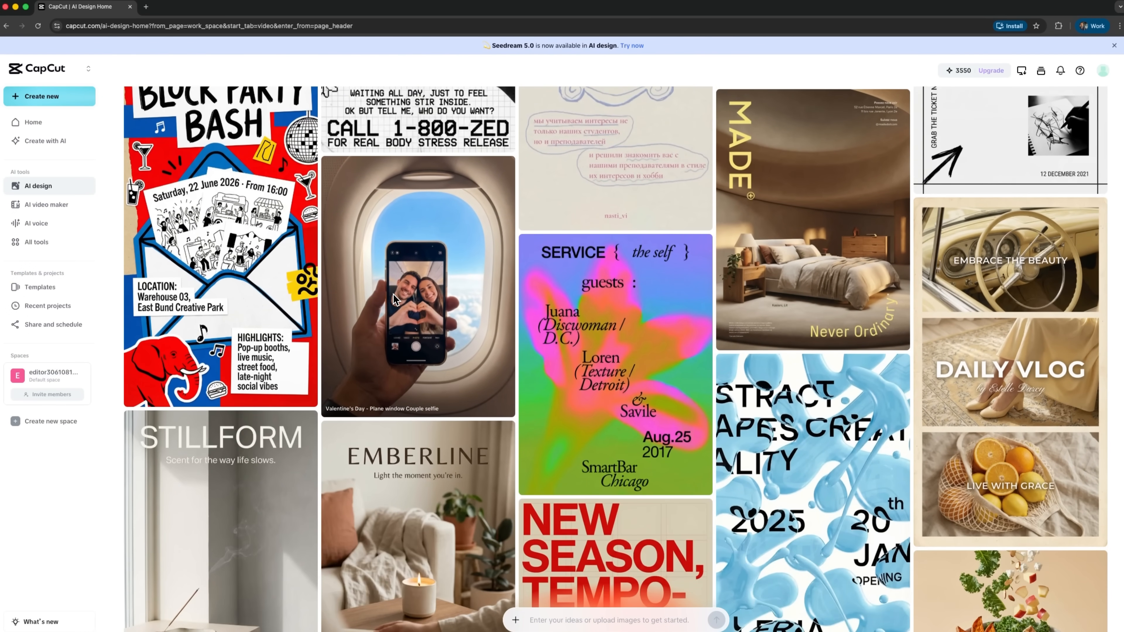
{"action": "scroll", "coordinate": [394, 294], "scroll_direction": "down", "scroll_amount": 6}
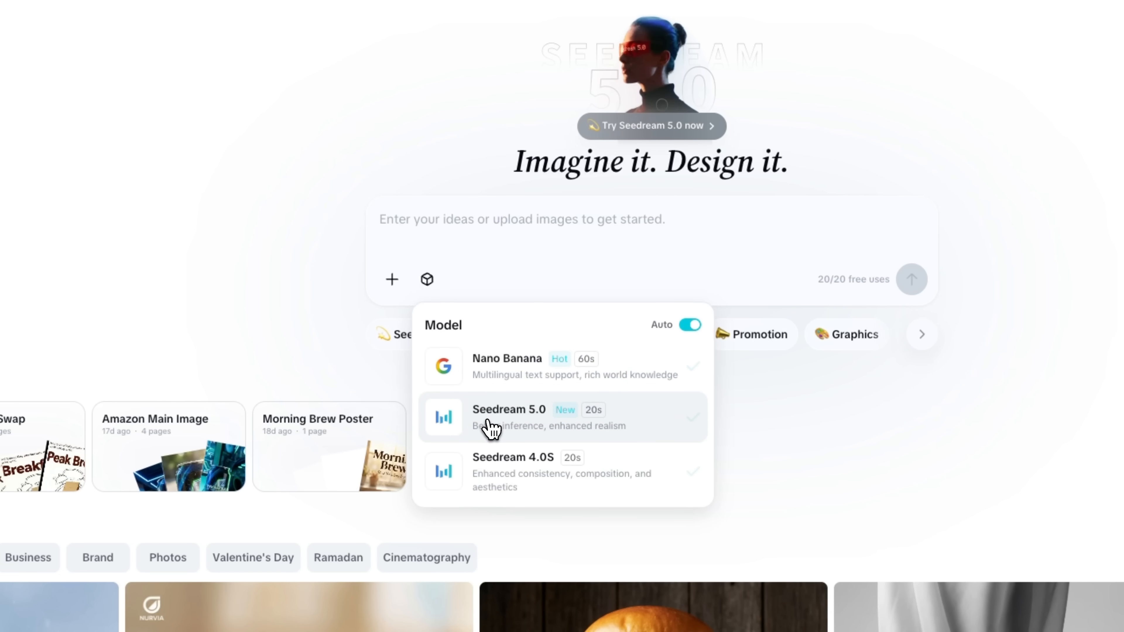
Step: Choose the Seedream 5.0 model and open the donut Breakfast bakery poster from the inspiration gallery
{"action": "left_click", "coordinate": [543, 428]}
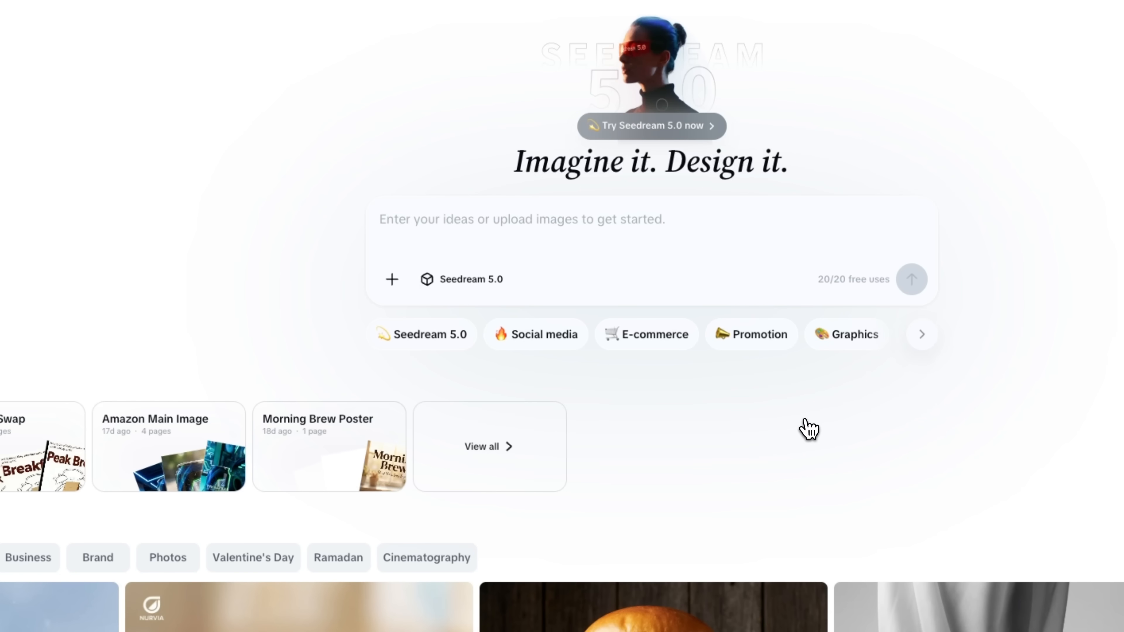
{"action": "scroll", "coordinate": [809, 428], "scroll_direction": "down", "scroll_amount": 15}
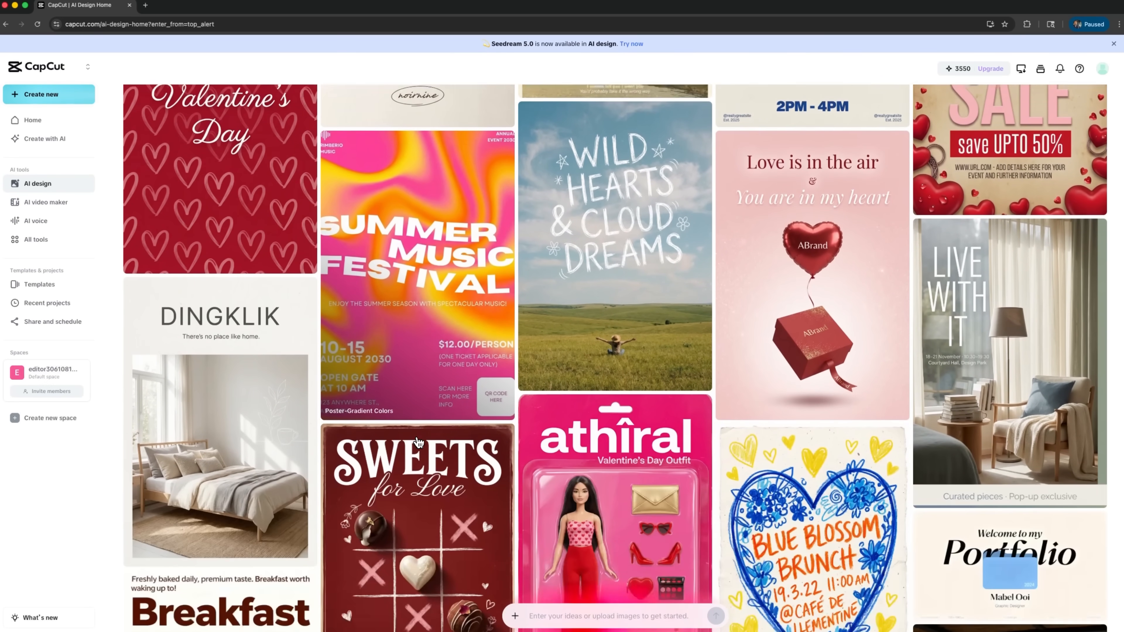
{"action": "scroll", "coordinate": [419, 443], "scroll_direction": "down", "scroll_amount": 6}
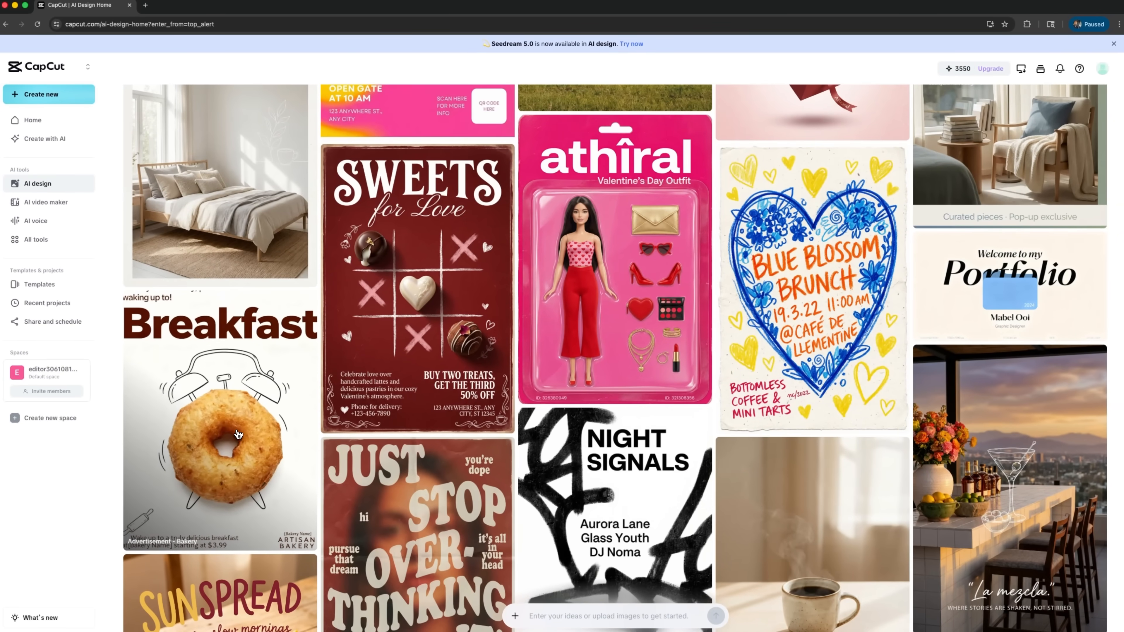
{"action": "left_click", "coordinate": [238, 435]}
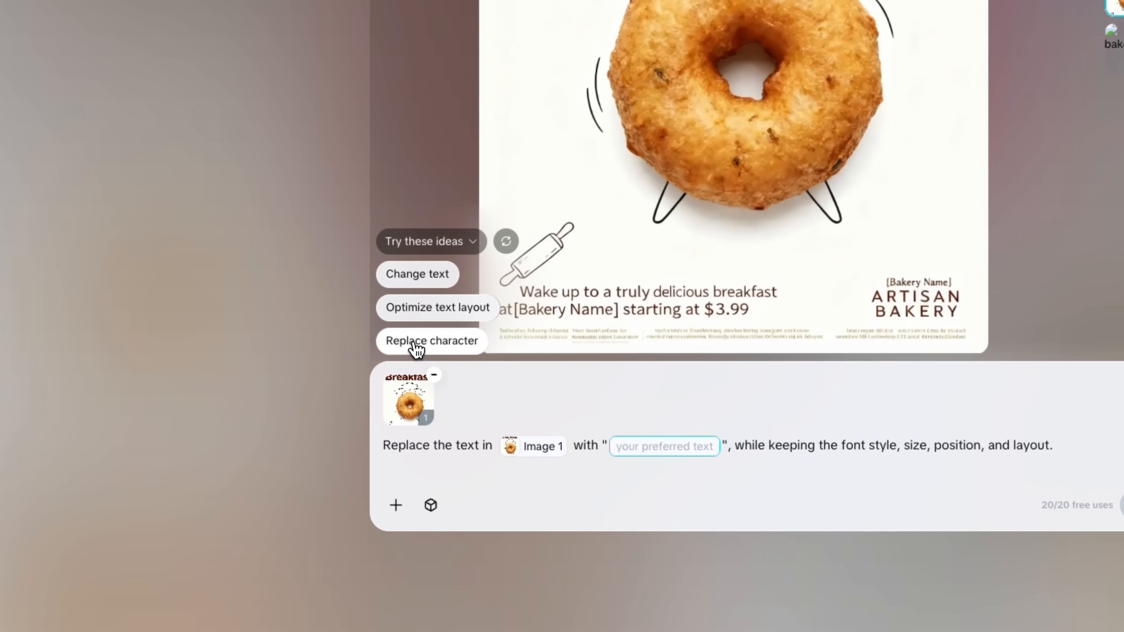
Step: Generate a version of the Breakfast poster with its character replaced by an uploaded coffee bag image, keeping style, composition and background
{"action": "left_click", "coordinate": [371, 470]}
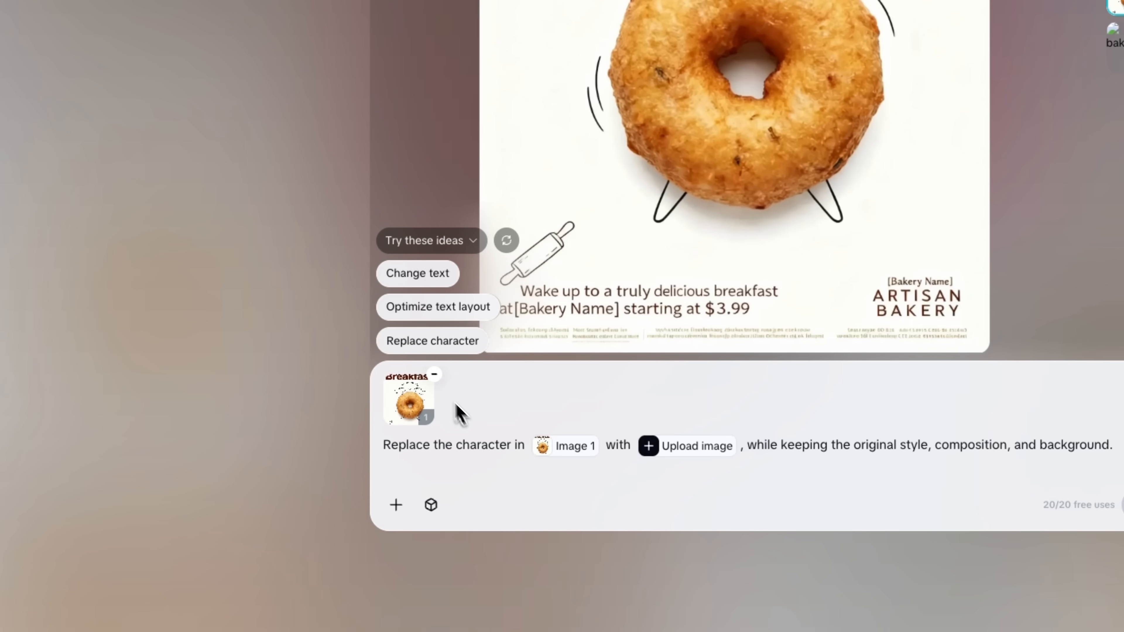
{"action": "left_click", "coordinate": [657, 449]}
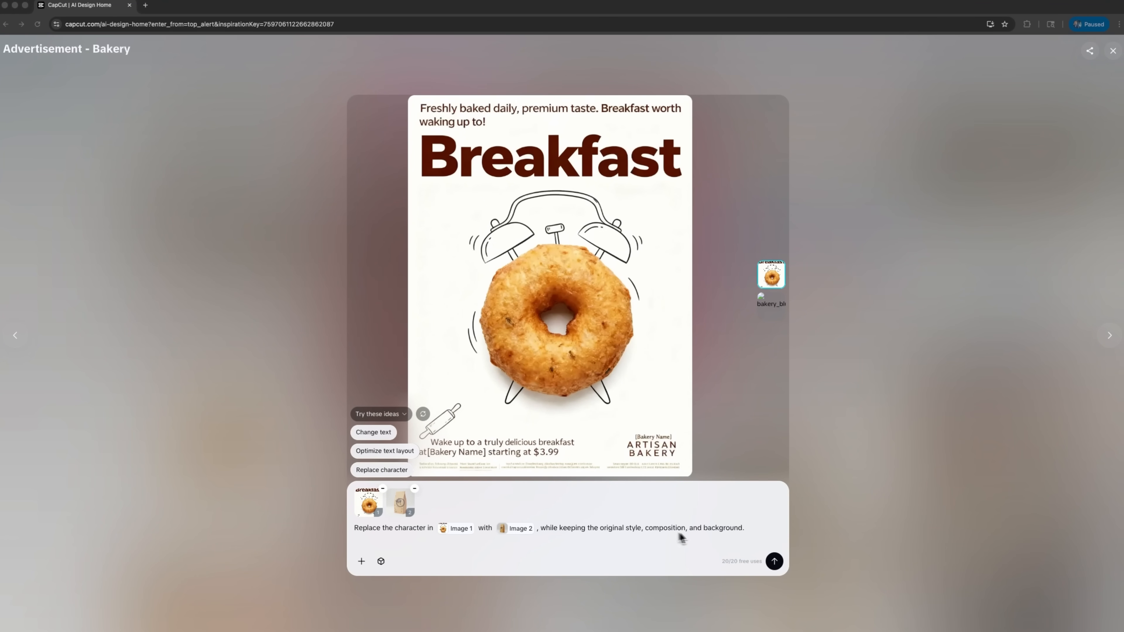
{"action": "left_click", "coordinate": [774, 562]}
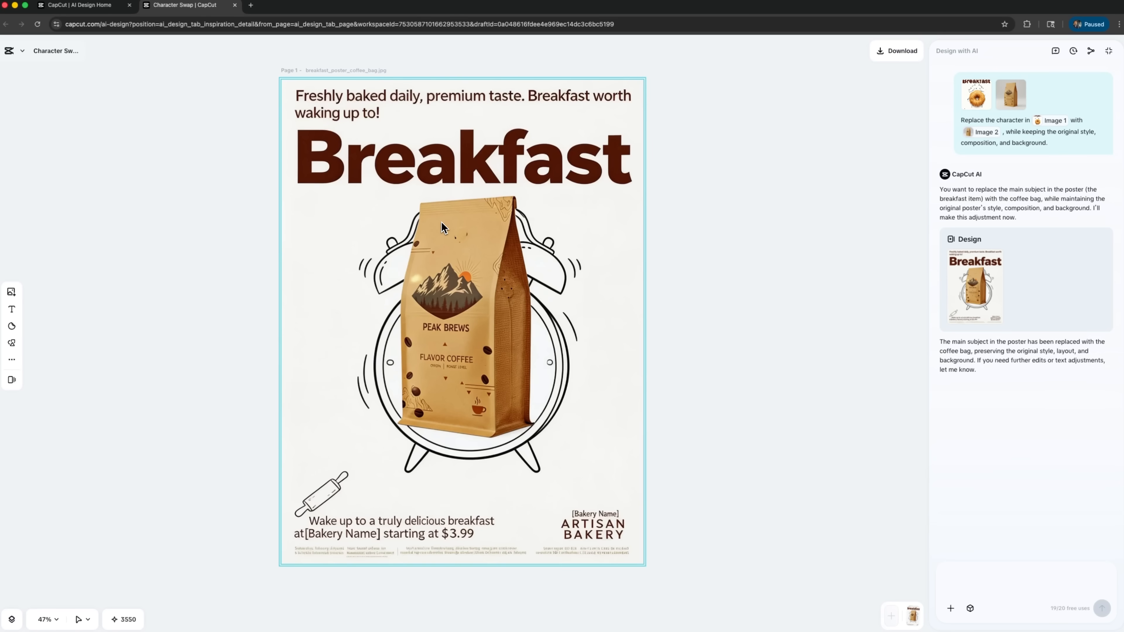
Step: Select the generated poster and have Seedream 5.0 carry out the prompt "Replace text Breakfast with Peak Brews"
{"action": "left_click", "coordinate": [478, 164]}
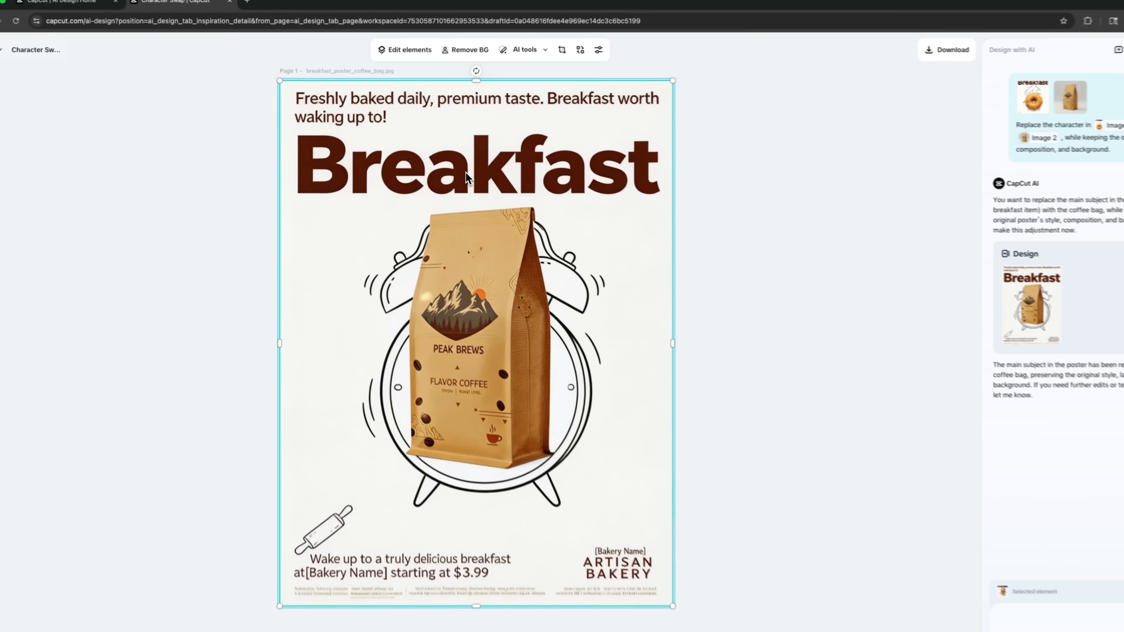
{"action": "left_click", "coordinate": [986, 585]}
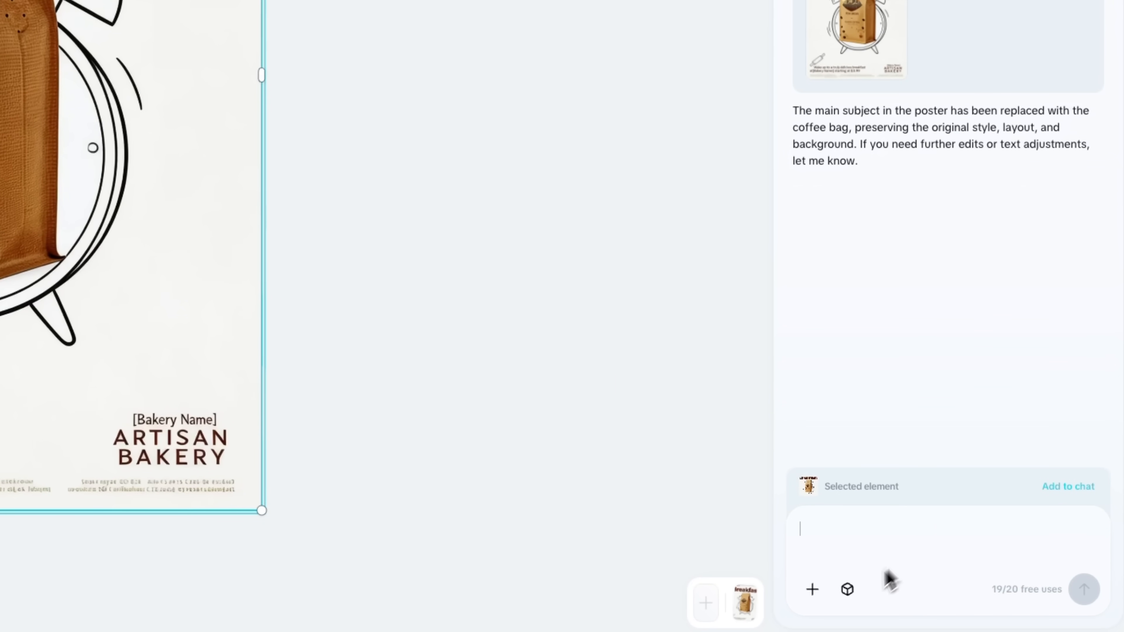
{"action": "left_click", "coordinate": [847, 589]}
{"action": "left_click", "coordinate": [910, 489]}
{"action": "left_click", "coordinate": [891, 589]}
{"action": "left_click", "coordinate": [805, 549]}
{"action": "type", "text": "Replace text Breakfast with Peak Brews"}
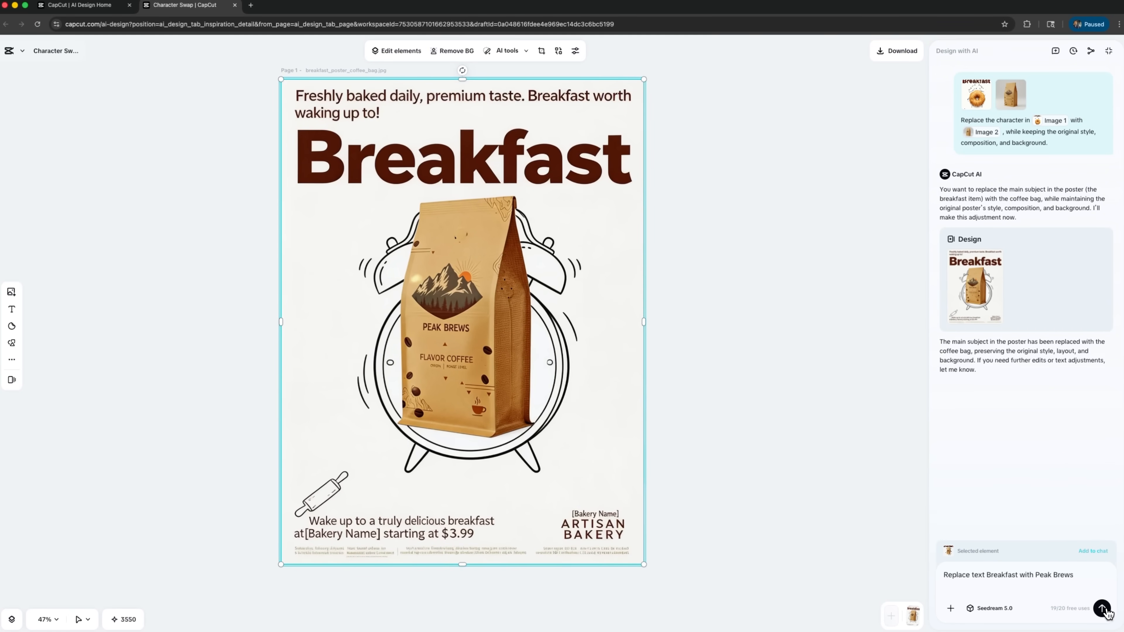
{"action": "left_click", "coordinate": [1102, 609]}
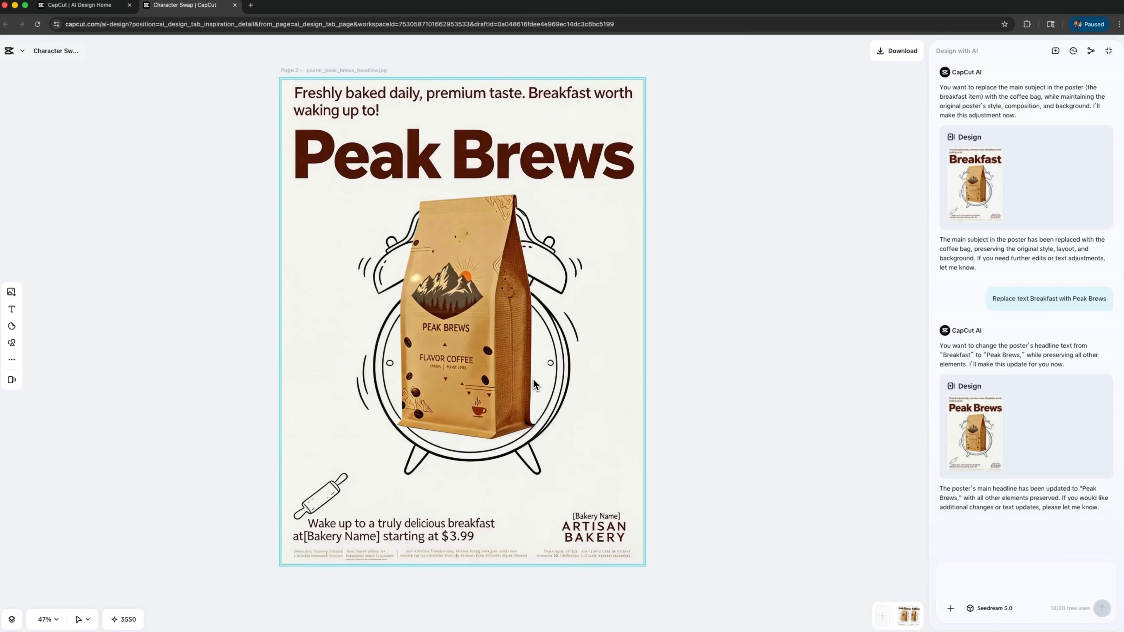
Step: Split the Peak Brews poster into editable elements and replace the [Bakery Name] placeholder text with Peak Brews
{"action": "left_click", "coordinate": [573, 309]}
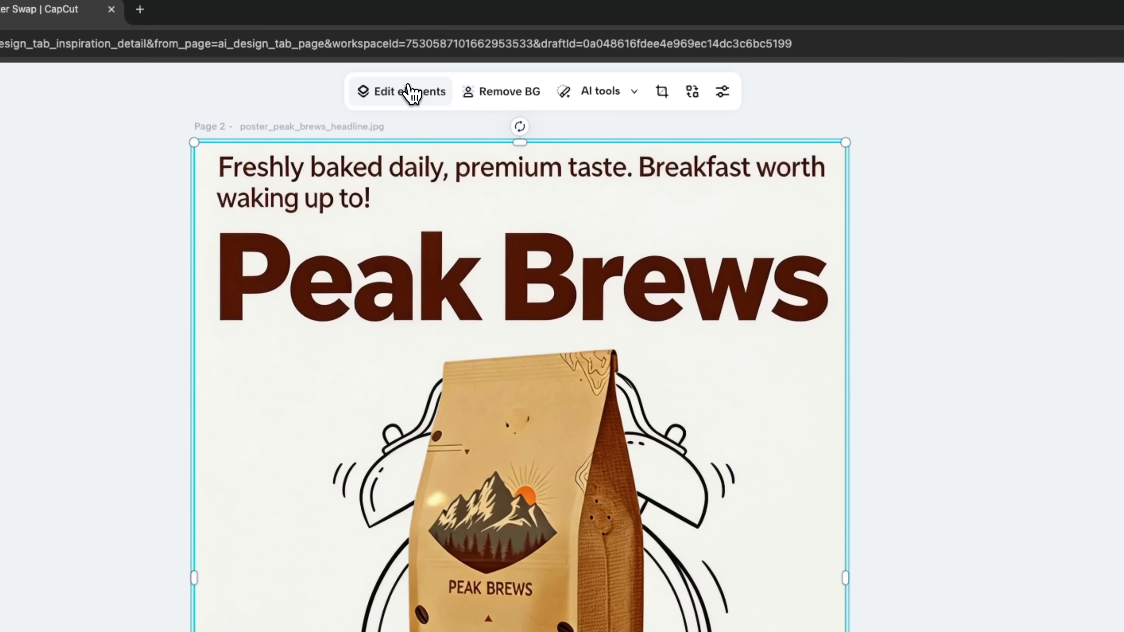
{"action": "left_click", "coordinate": [411, 93]}
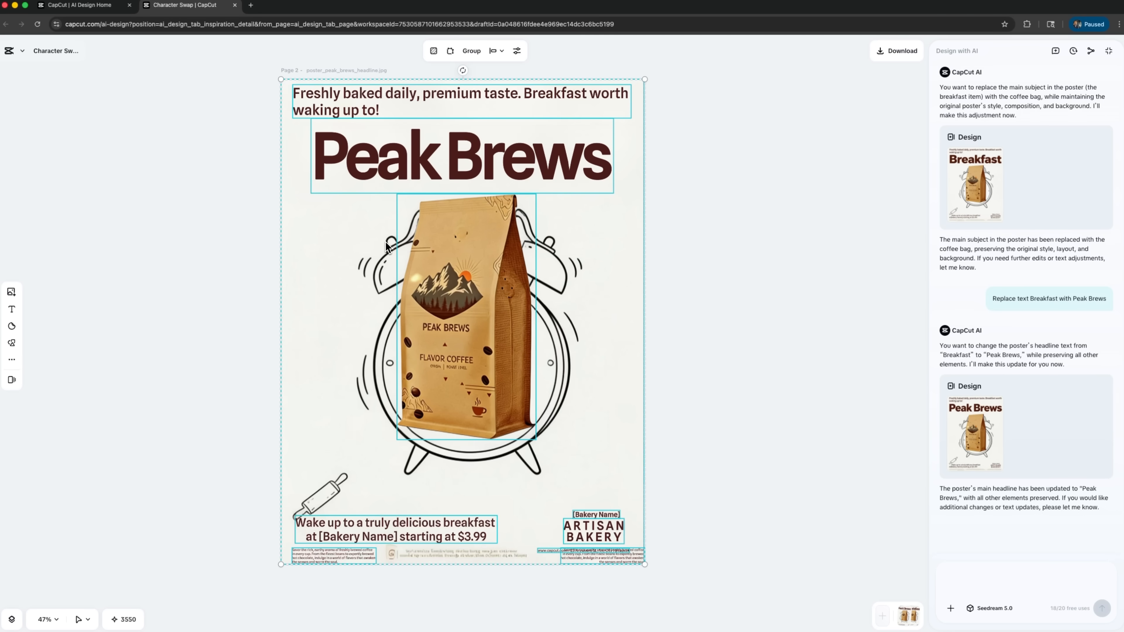
{"action": "left_click", "coordinate": [403, 523]}
{"action": "double_click", "coordinate": [403, 523]}
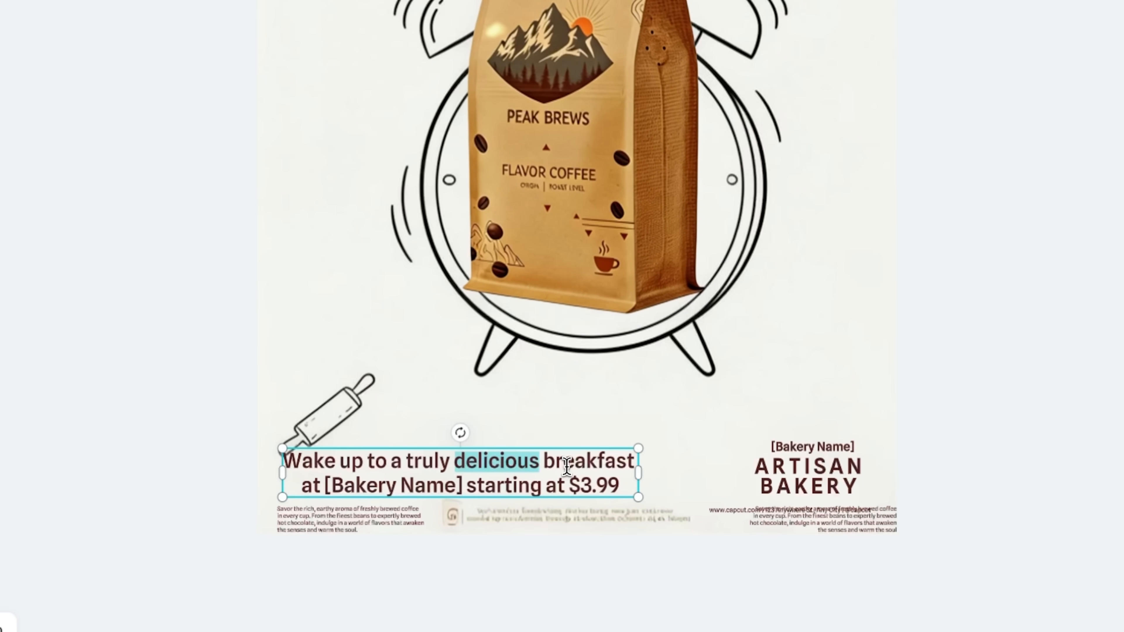
{"action": "double_click", "coordinate": [568, 467]}
{"action": "left_click", "coordinate": [581, 470]}
{"action": "double_click", "coordinate": [567, 485]}
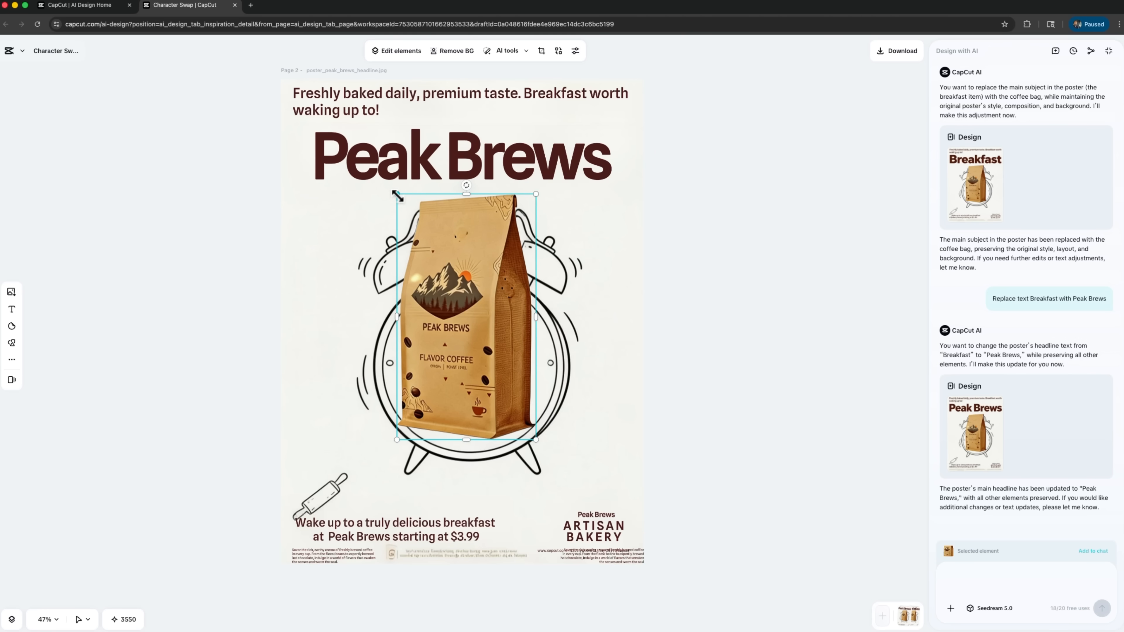
Step: Resize the coffee bag and reposition it within the alarm clock drawing
{"action": "left_click_drag", "start_coordinate": [398, 196], "coordinate": [392, 265]}
{"action": "left_click_drag", "start_coordinate": [483, 363], "coordinate": [460, 356]}
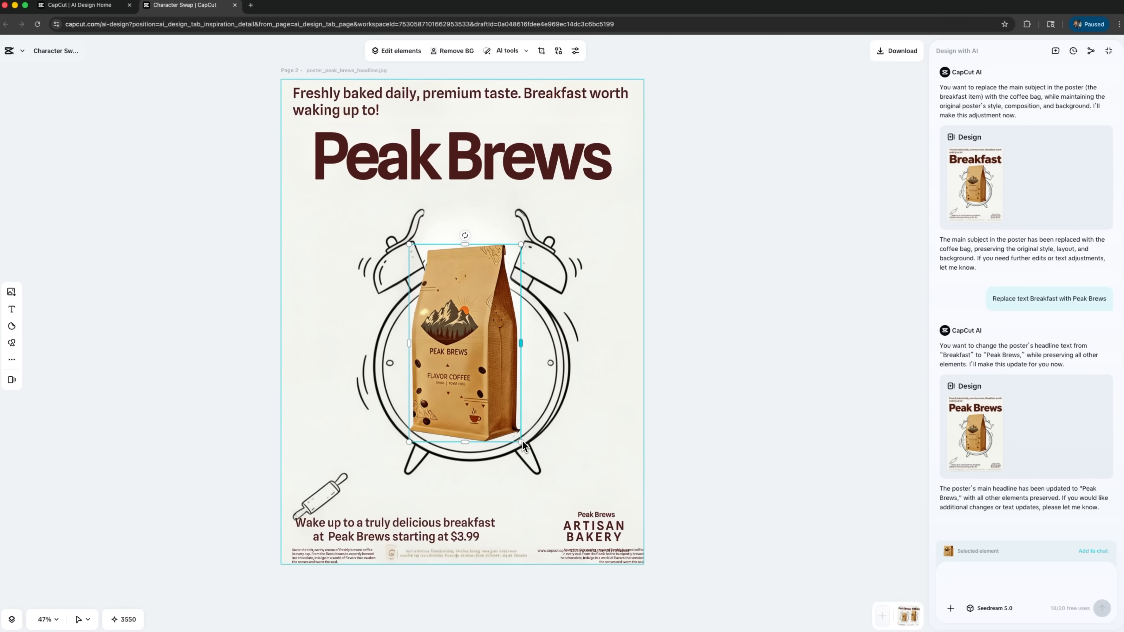
{"action": "left_click_drag", "start_coordinate": [521, 441], "coordinate": [575, 460]}
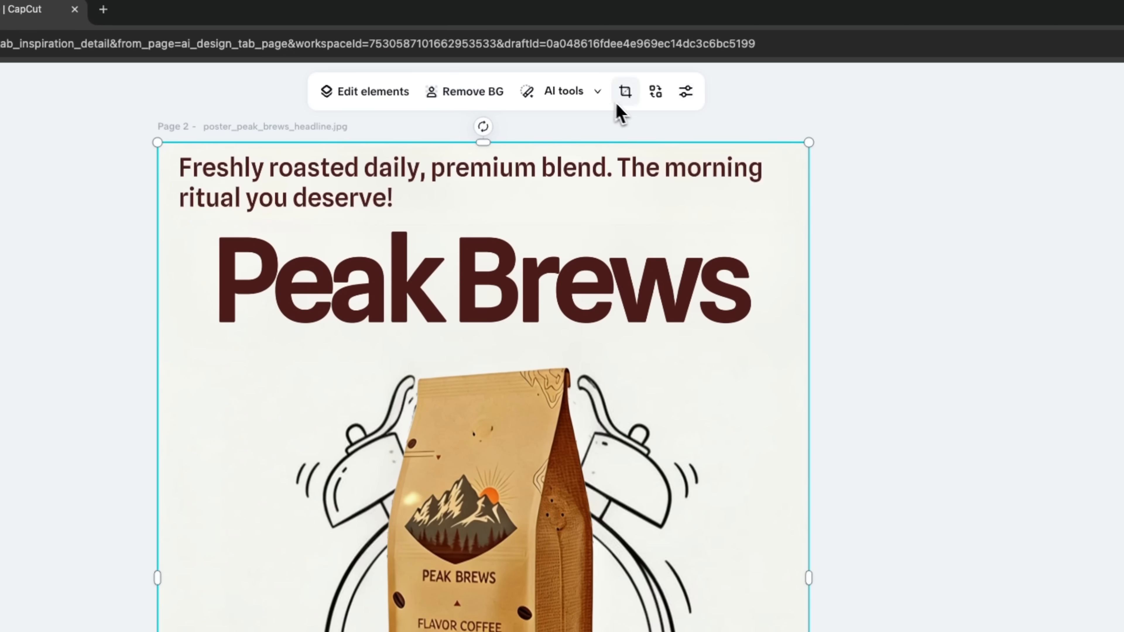
{"action": "left_click", "coordinate": [603, 98]}
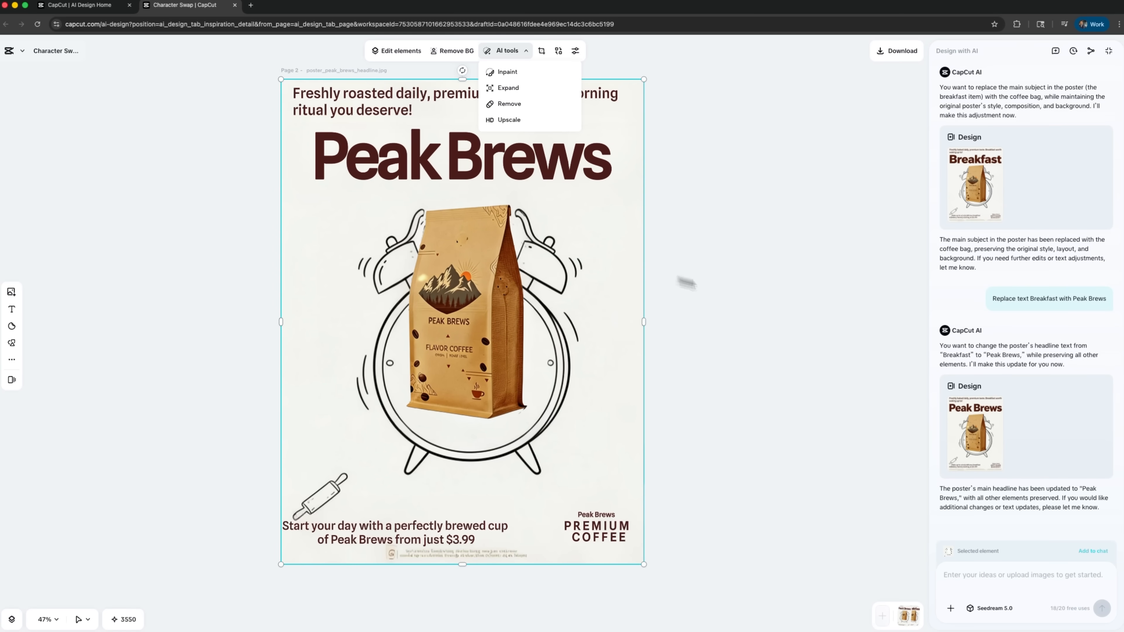
{"action": "left_click", "coordinate": [804, 311]}
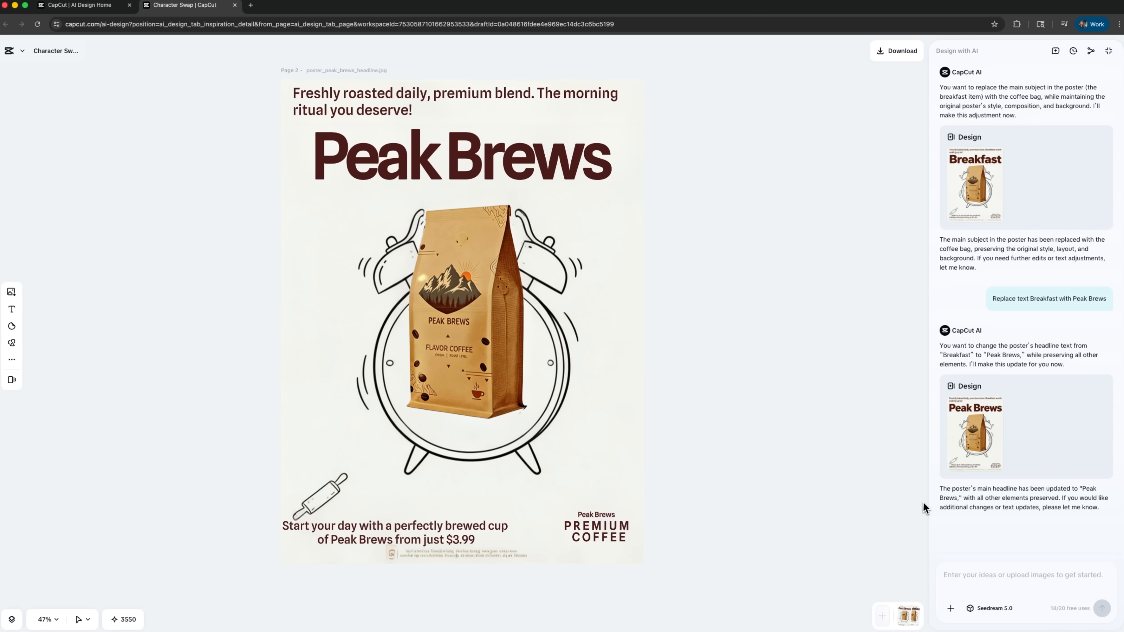
Step: Ask the AI to "Resize this image for Instagram Story"
{"action": "left_click", "coordinate": [948, 574]}
{"action": "type", "text": "Resize this image for Instagram Story"}
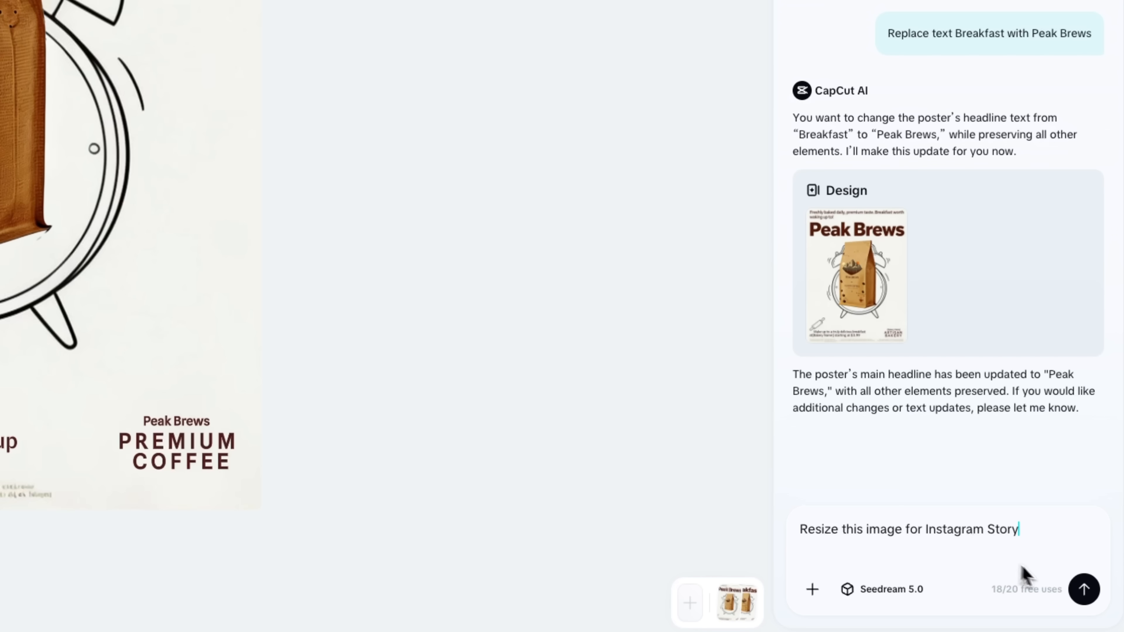
{"action": "left_click", "coordinate": [1084, 589]}
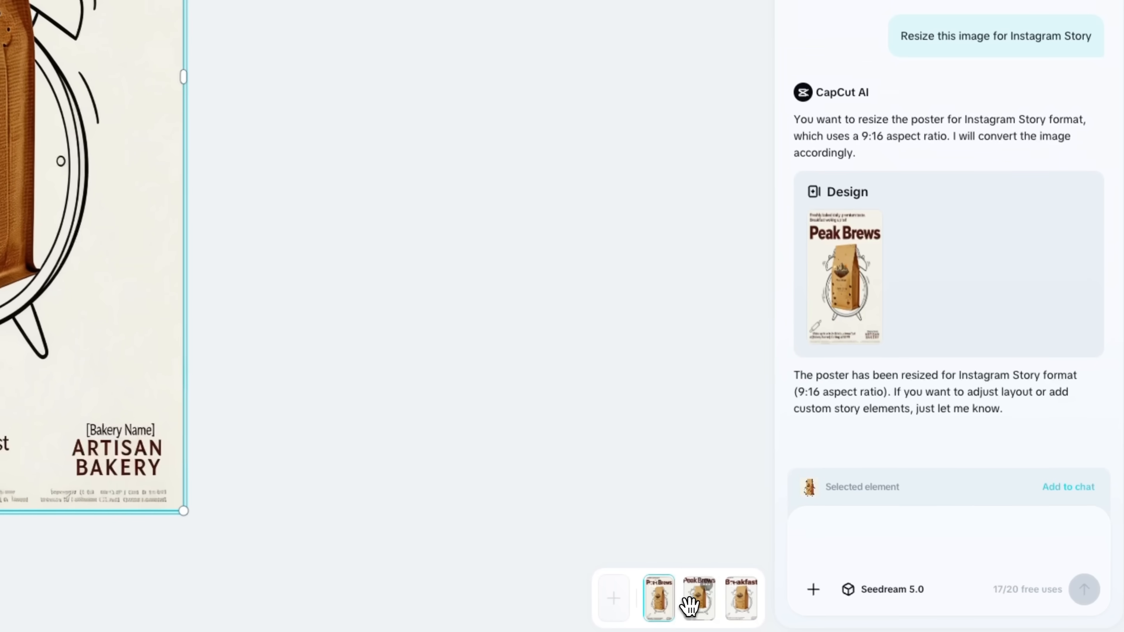
Step: Compare the poster pages, from the Breakfast version to the Instagram Story version
{"action": "left_click", "coordinate": [887, 620]}
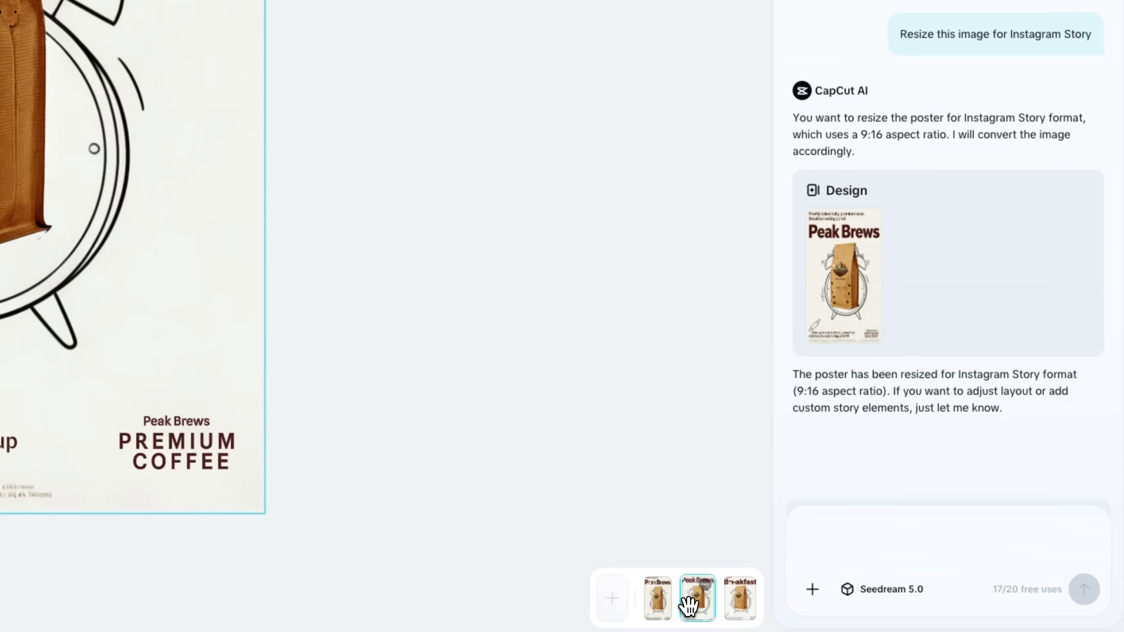
{"action": "left_click", "coordinate": [731, 610]}
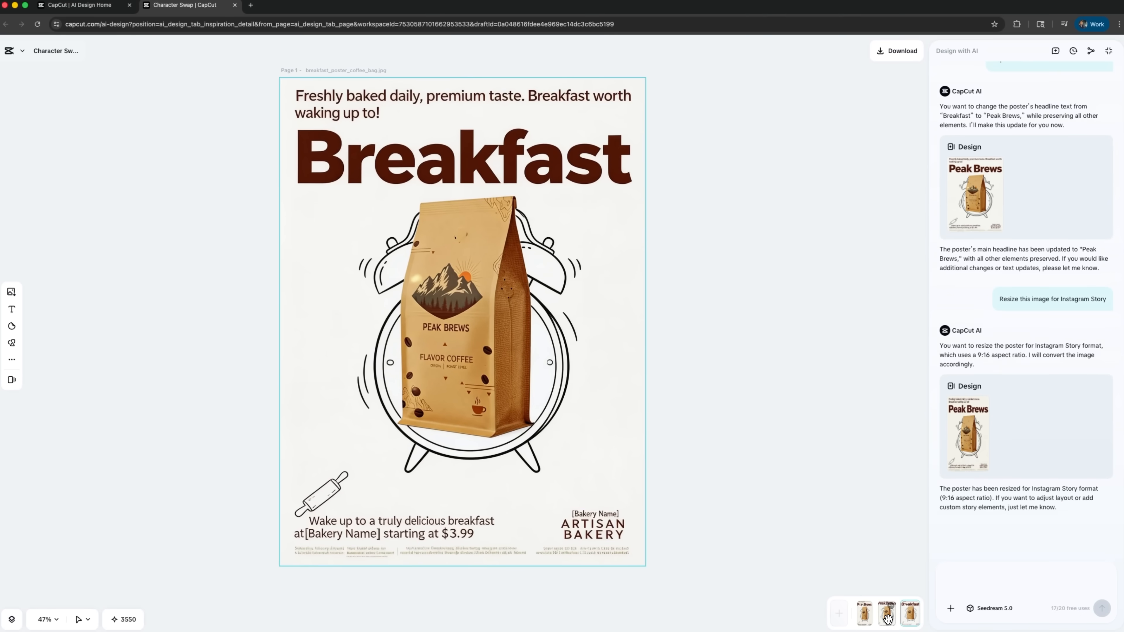
{"action": "left_click", "coordinate": [878, 612]}
{"action": "left_click", "coordinate": [865, 616]}
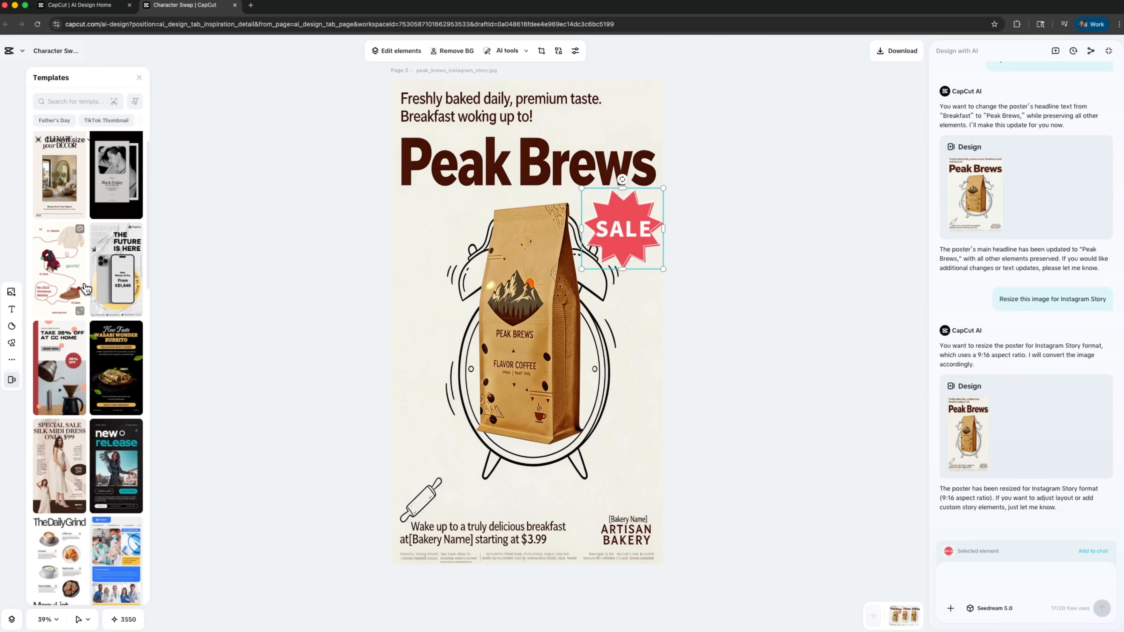
Step: Browse the design templates offered for the current size
{"action": "scroll", "coordinate": [86, 289], "scroll_direction": "down", "scroll_amount": 3}
{"action": "scroll", "coordinate": [86, 289], "scroll_direction": "down", "scroll_amount": 2}
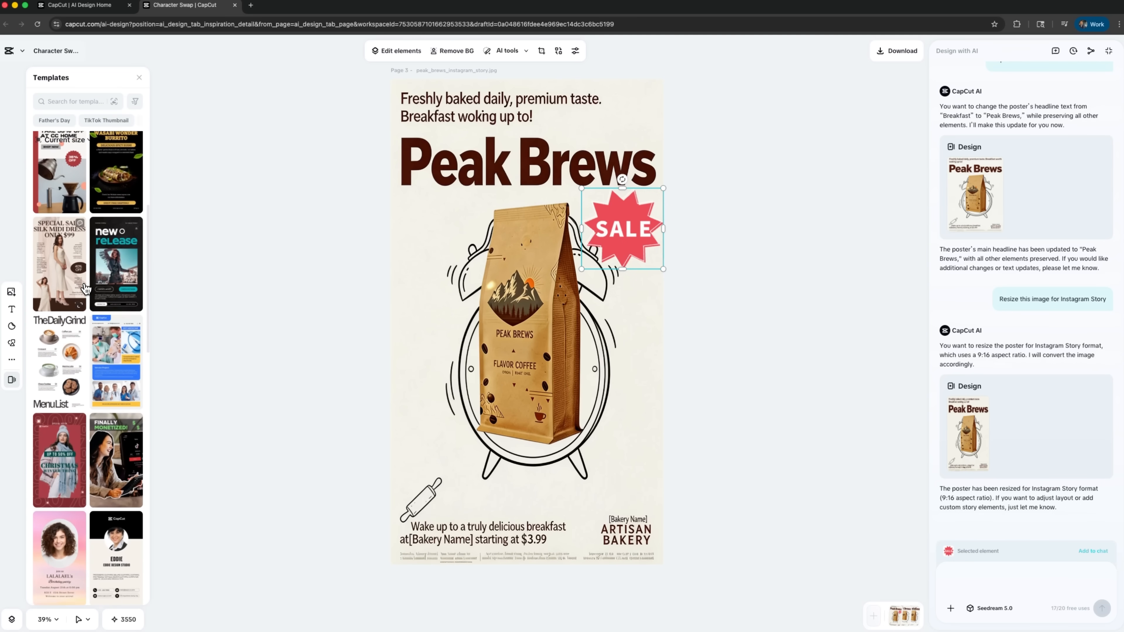
{"action": "scroll", "coordinate": [85, 288], "scroll_direction": "down", "scroll_amount": 7}
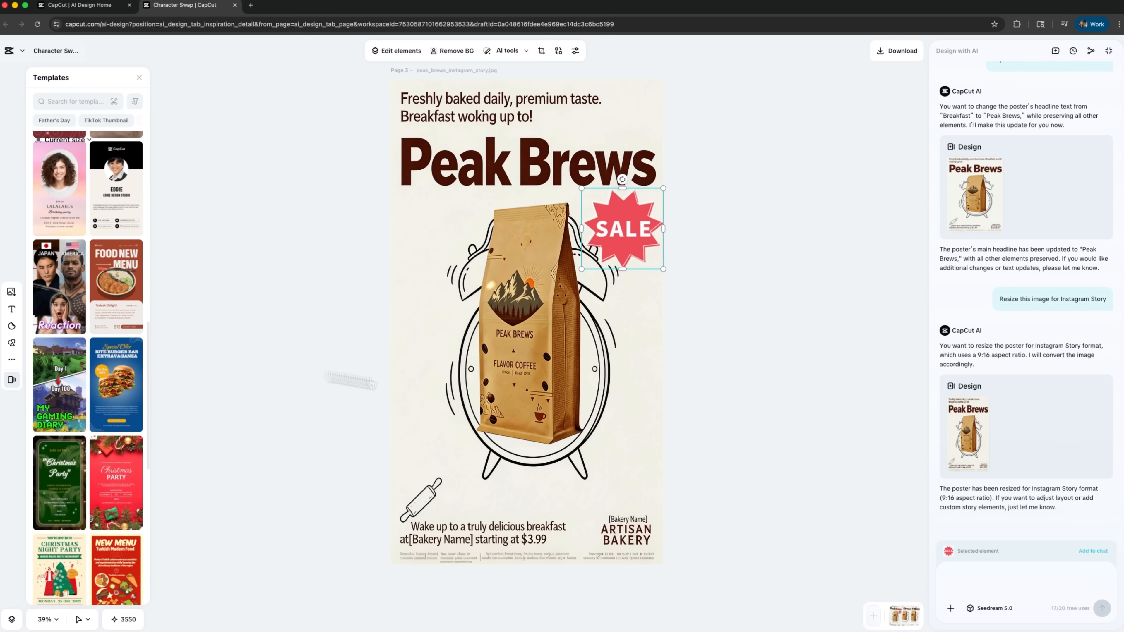
{"action": "left_click", "coordinate": [994, 608]}
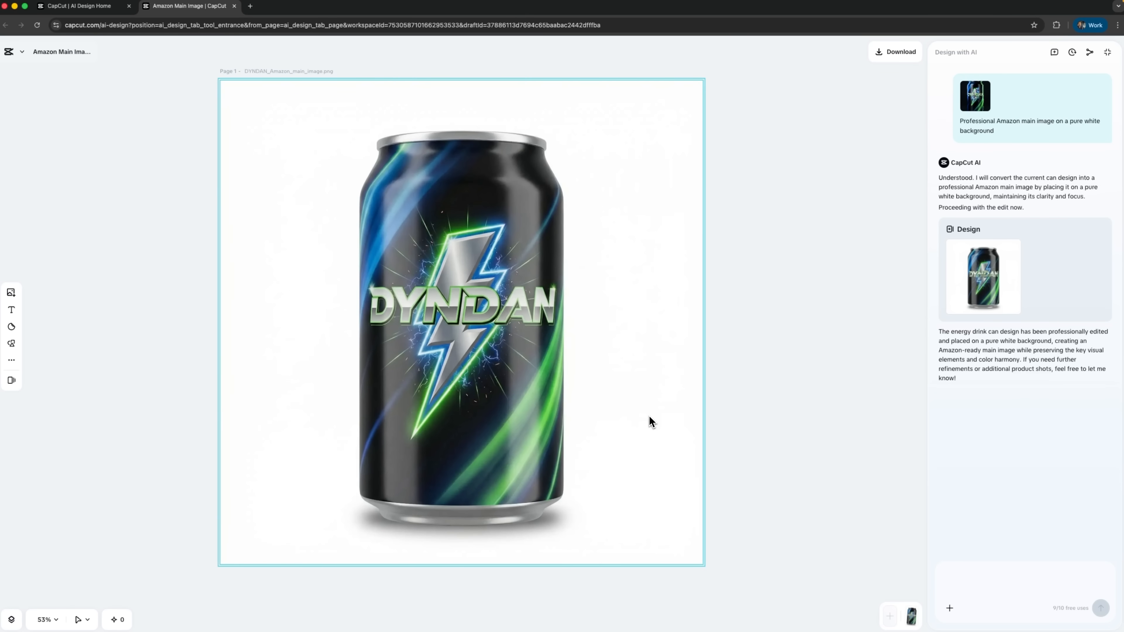
Step: Generate a realistic photo of a woman's hand with clean nails holding this energy drink can, with gym background and dynamic lighting
{"action": "left_click", "coordinate": [975, 562]}
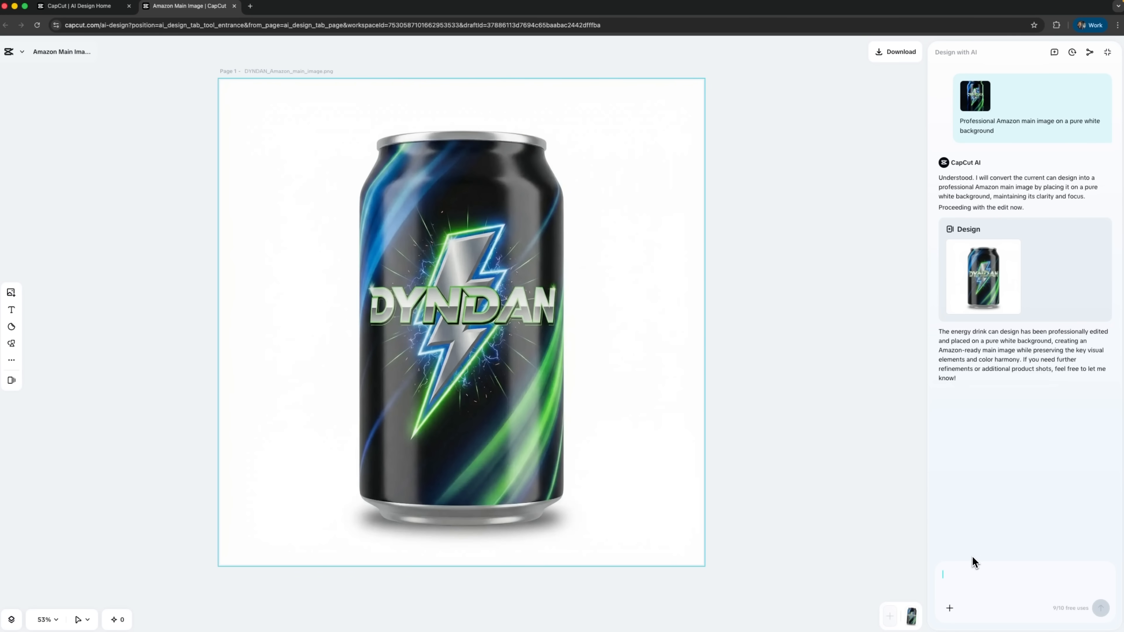
{"action": "type", "text": "A woman's hand with clean nails holding this energy drink can, gym background, dynamic lighting, realistic photo"}
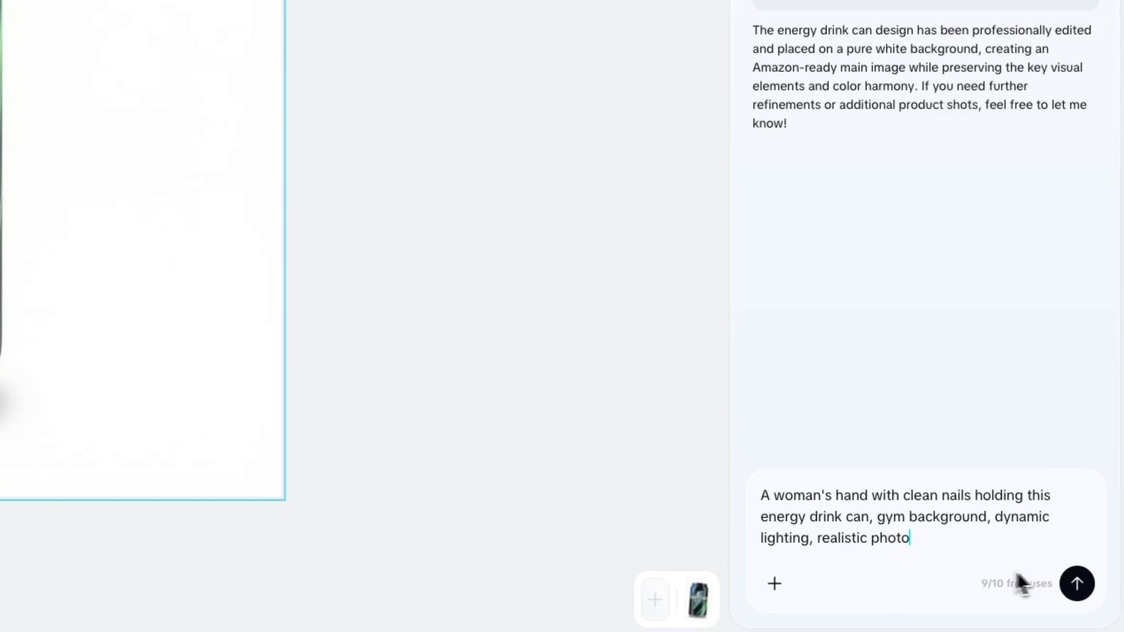
{"action": "left_click", "coordinate": [1080, 595]}
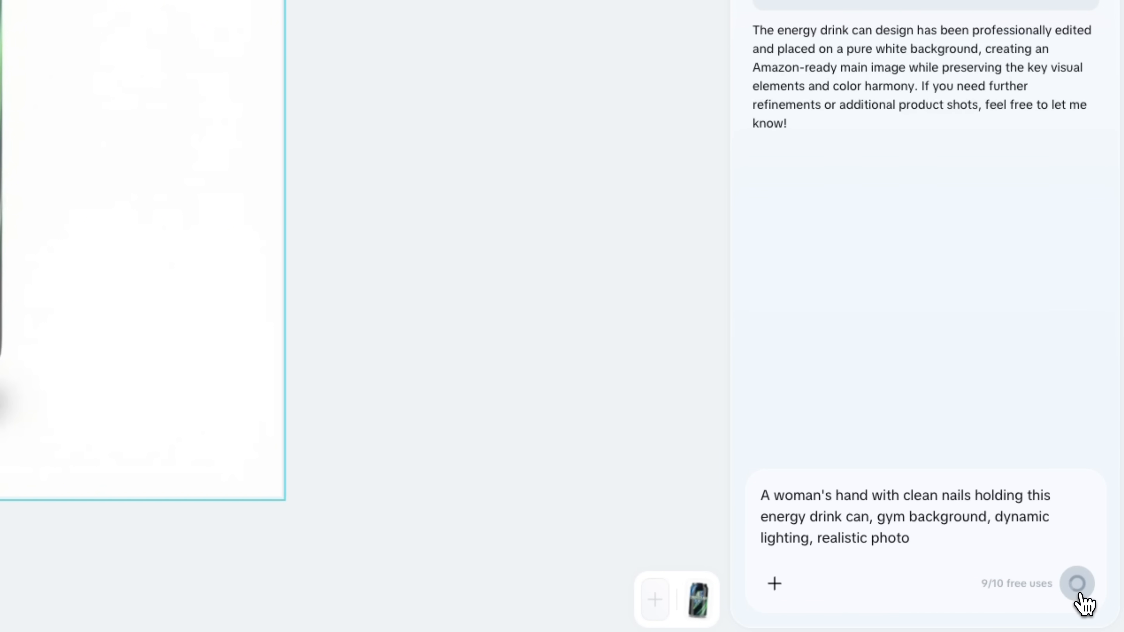